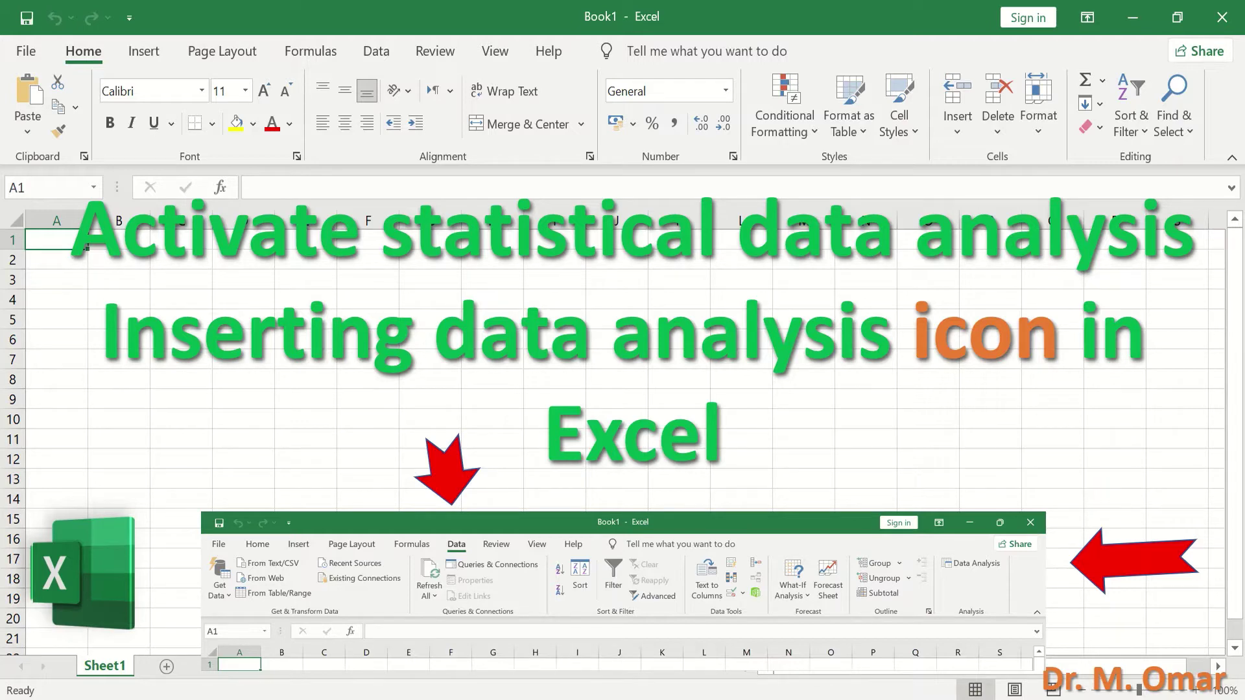
- Exit the PowerPoint title slide show
key(Escape)
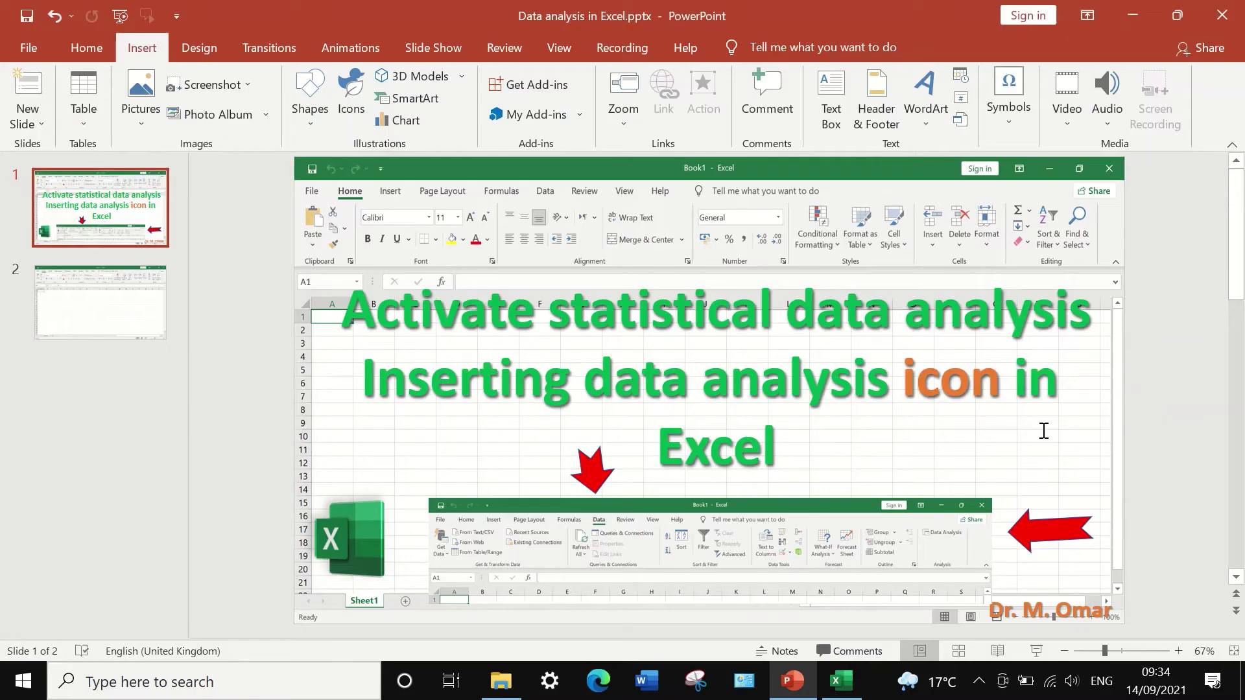
- Bring the Analysis tools.xlsx workbook with its Score 1–3 table to the front
click(841, 680)
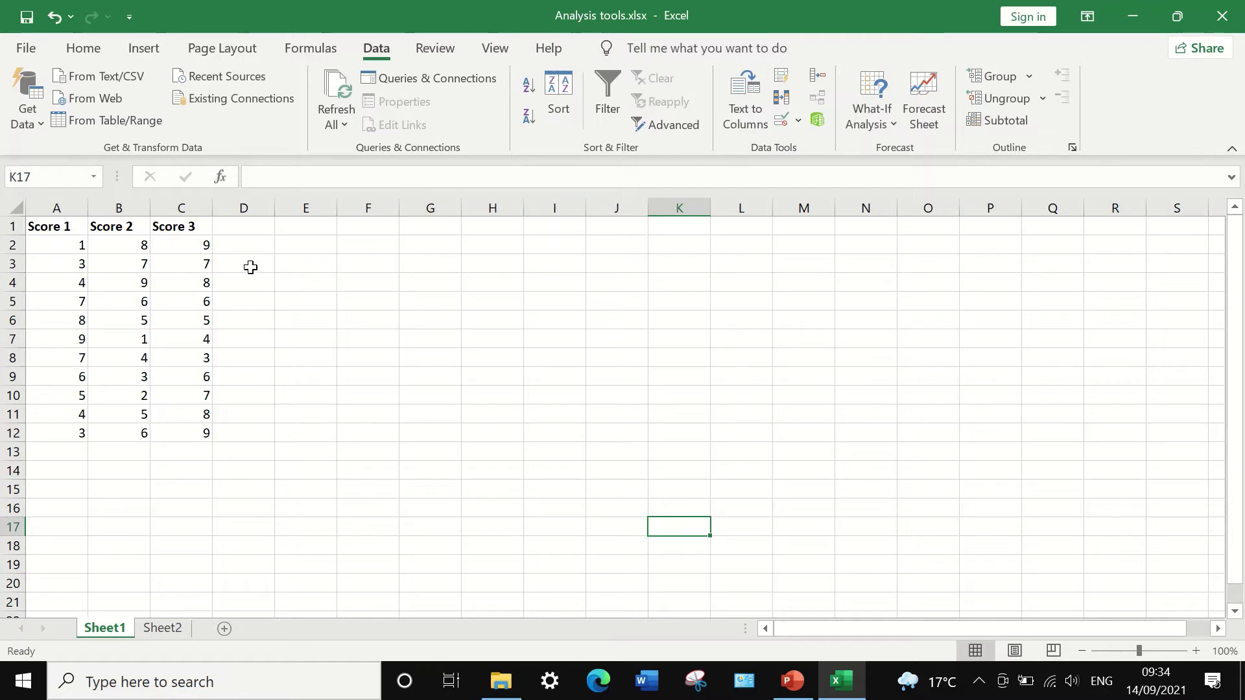
- Open Excel Options via File > More and show the Add-ins page listing Analysis ToolPak
click(26, 51)
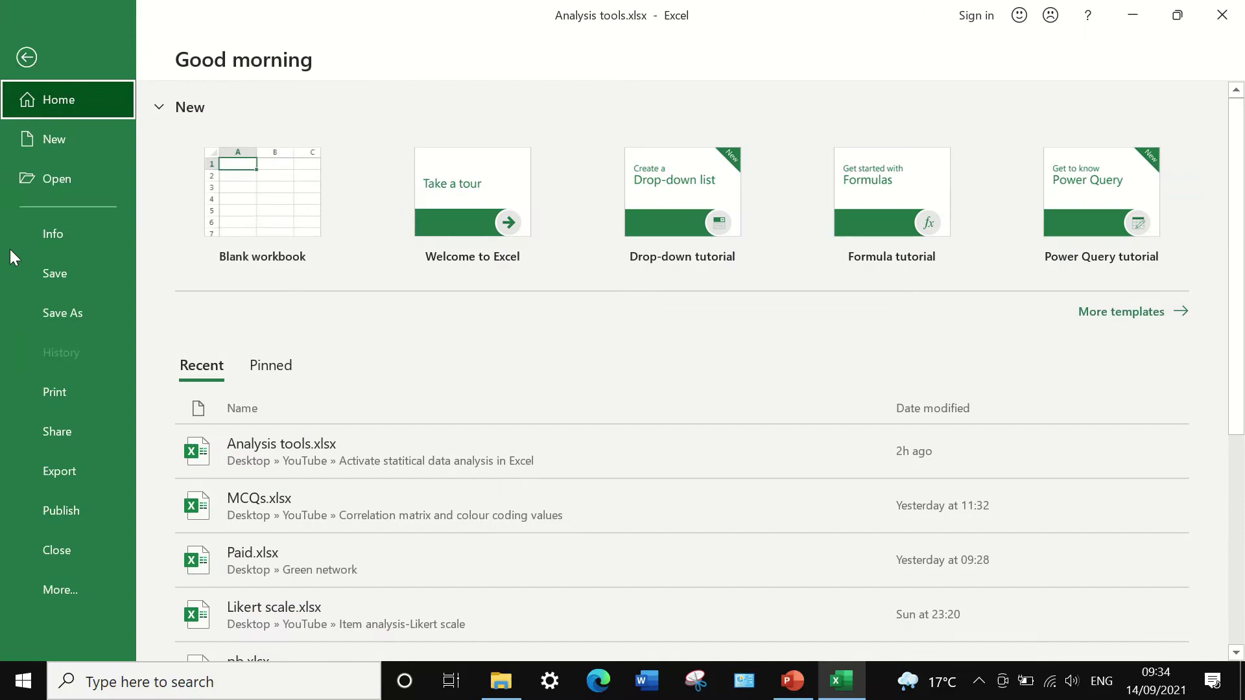
click(40, 603)
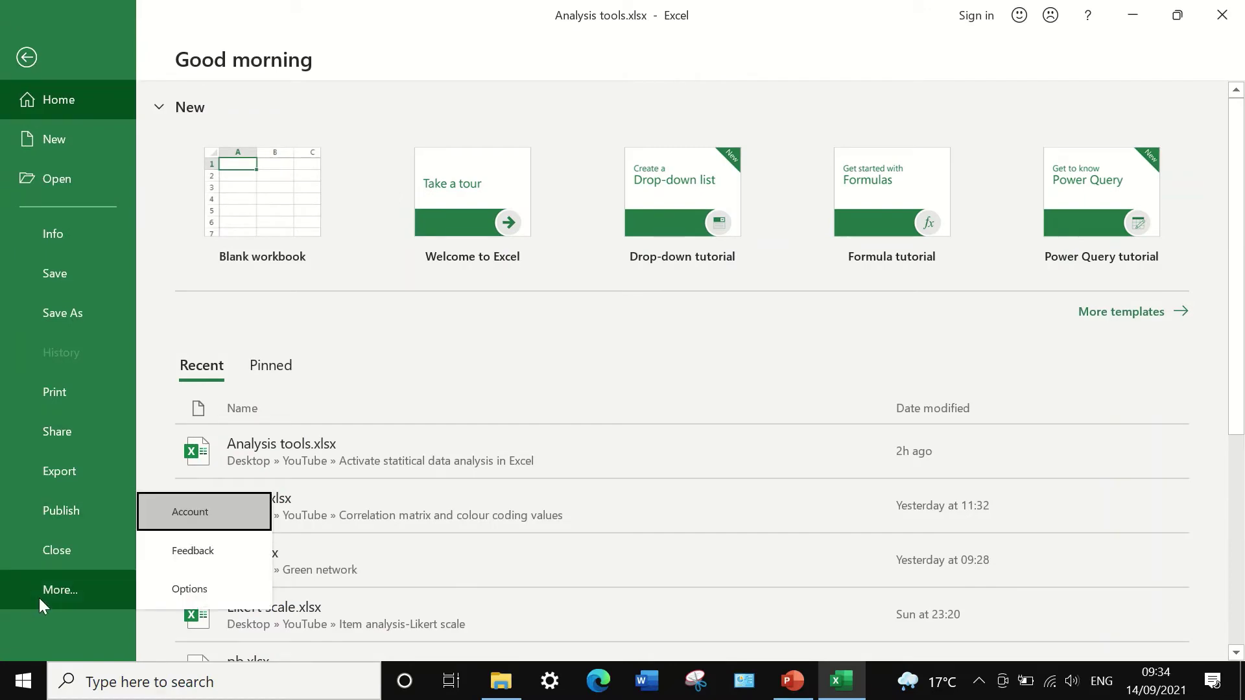
click(185, 591)
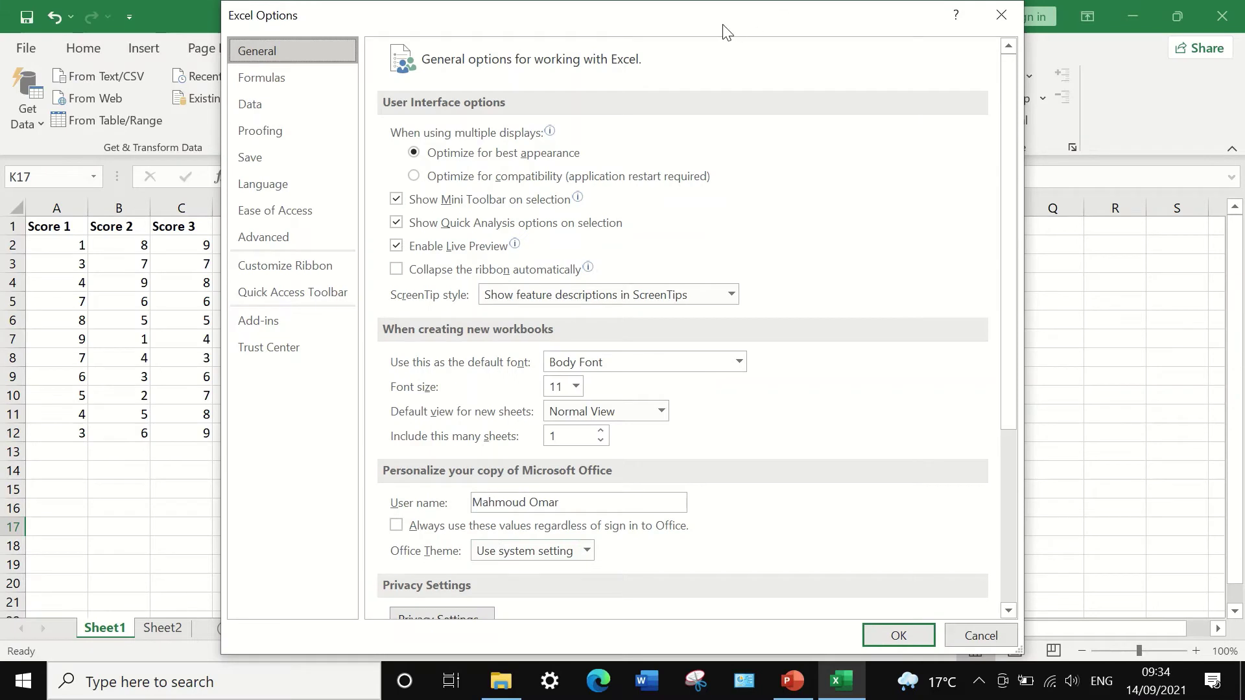
drag(726, 33, 612, 47)
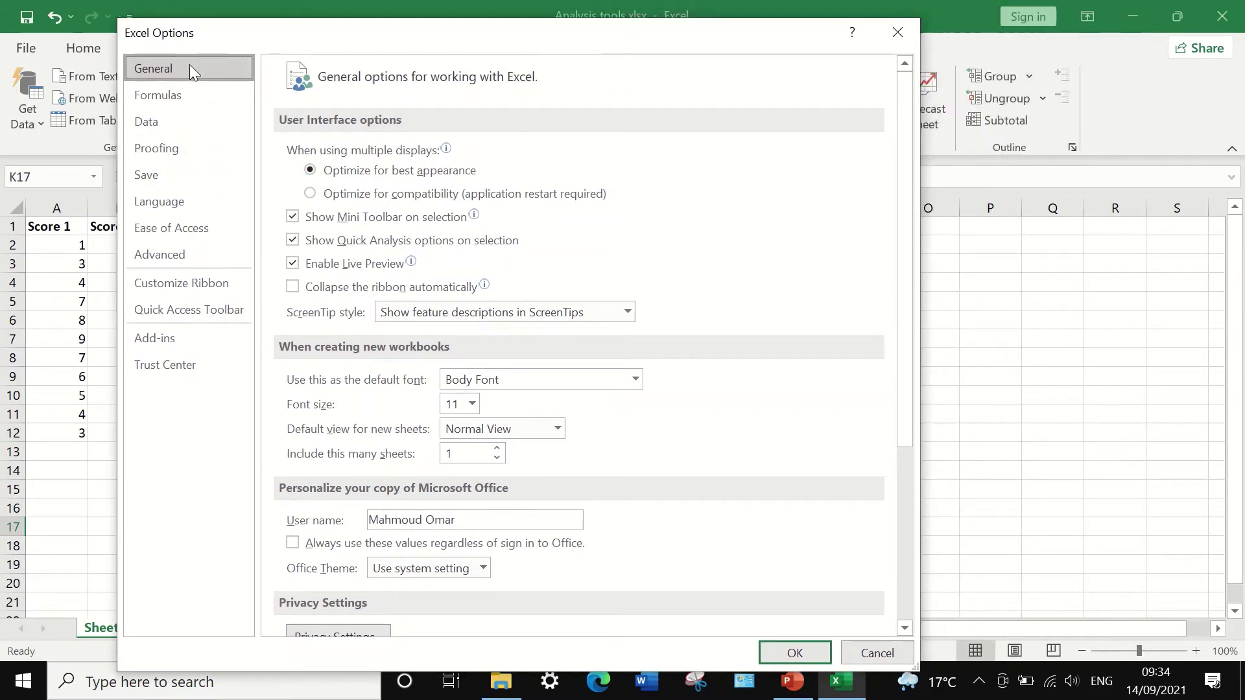
click(160, 345)
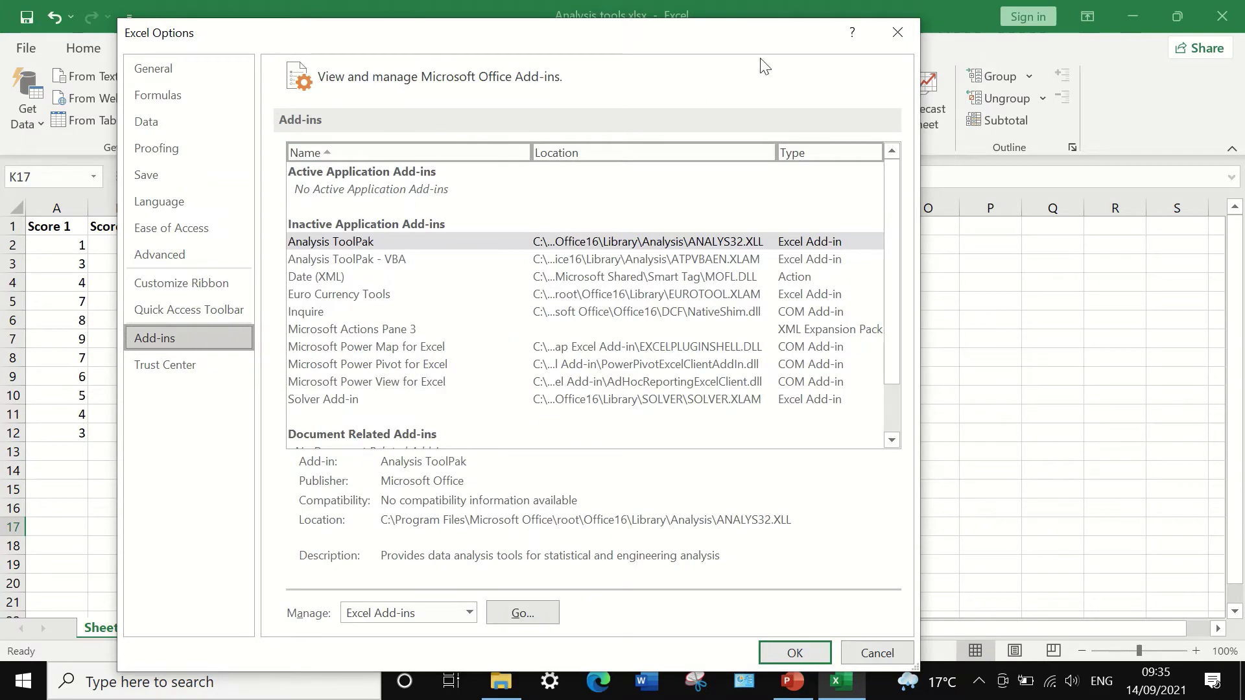
scroll(745, 331, down, 2)
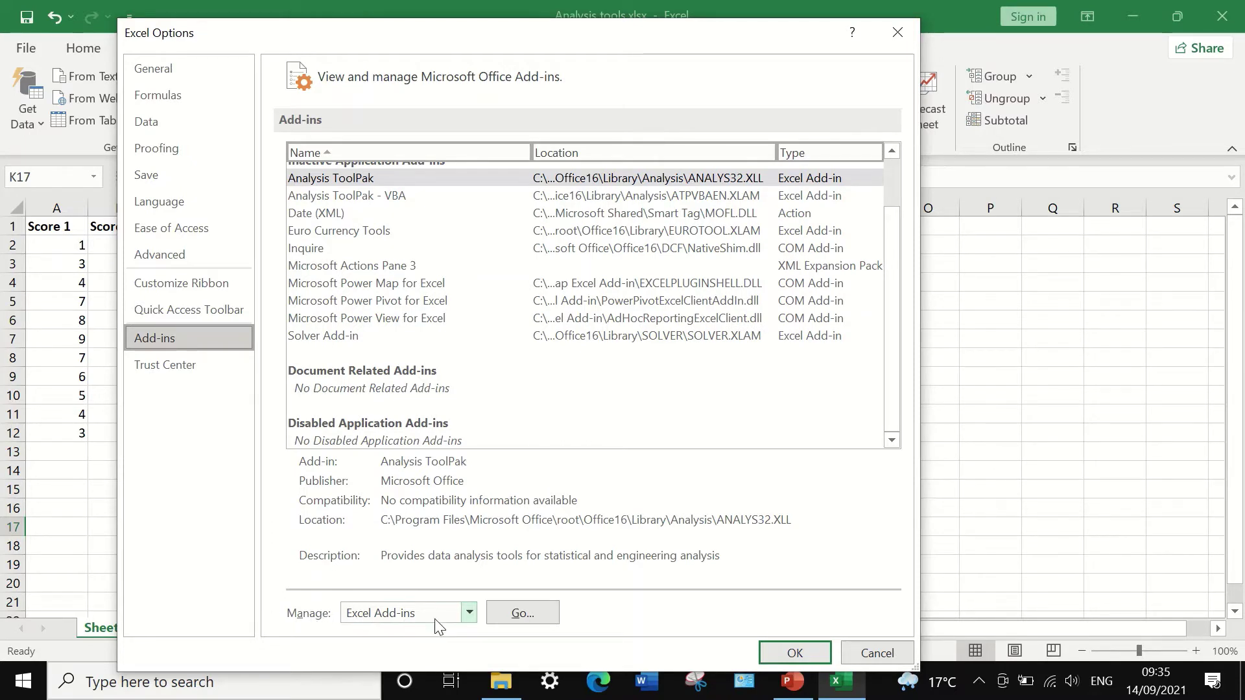
- Tick Analysis ToolPak in the Excel Add-ins manager and confirm with OK
click(522, 613)
drag(494, 128, 395, 137)
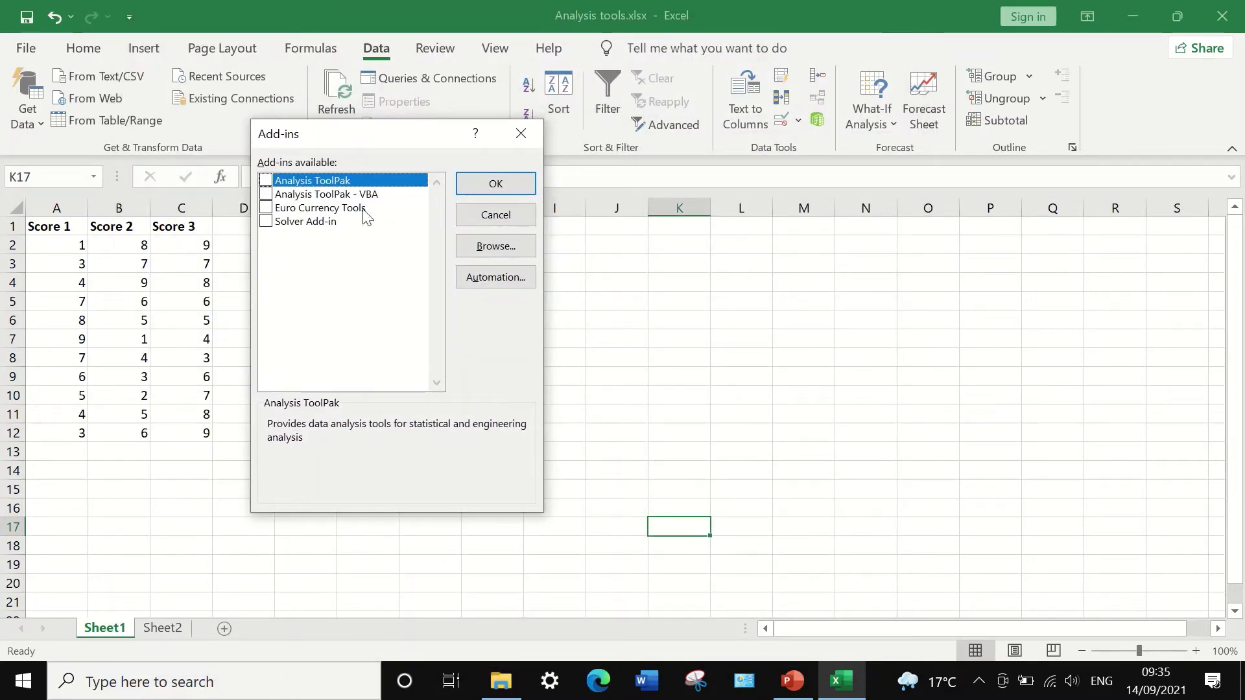
click(266, 180)
click(494, 186)
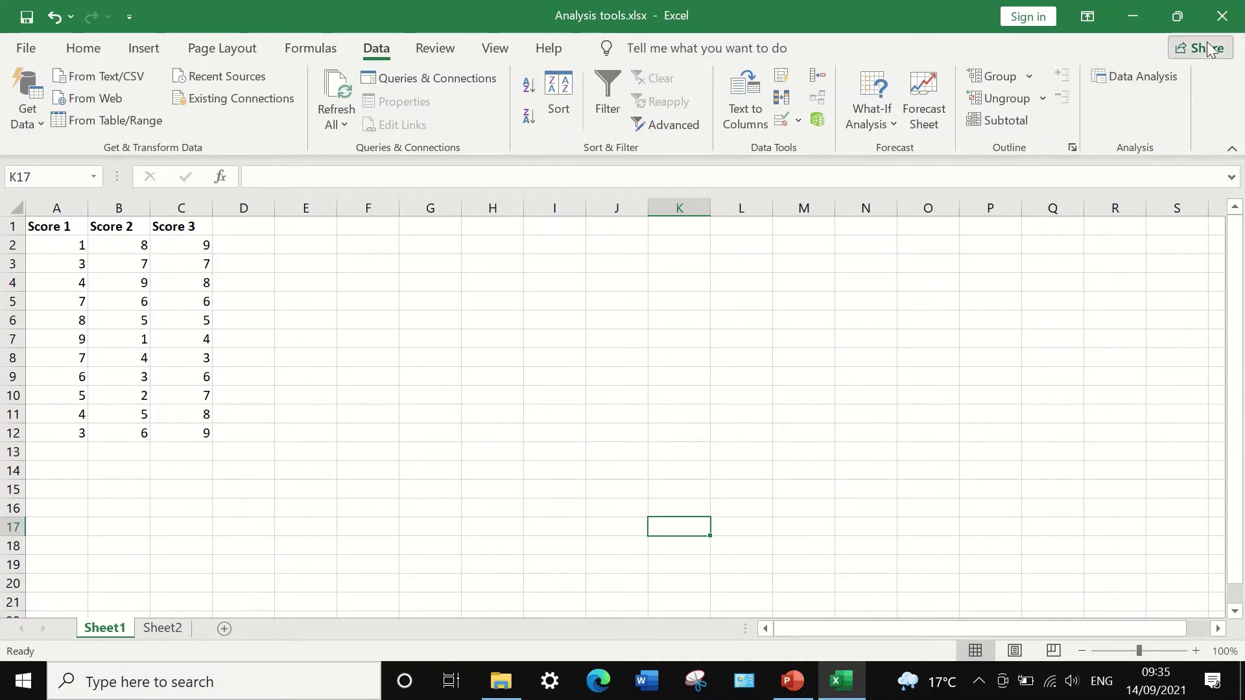
- Launch Data Analysis from the Data tab and scroll the tools list down to Moving Average
click(1121, 79)
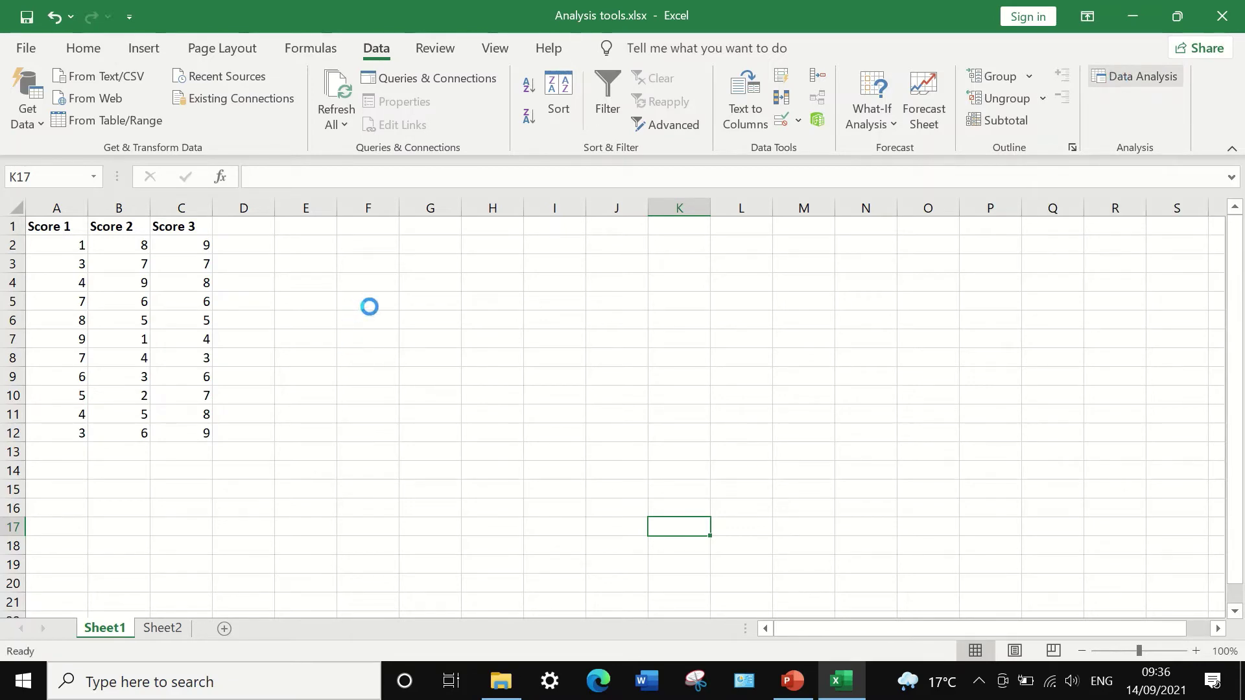
drag(395, 243, 451, 242)
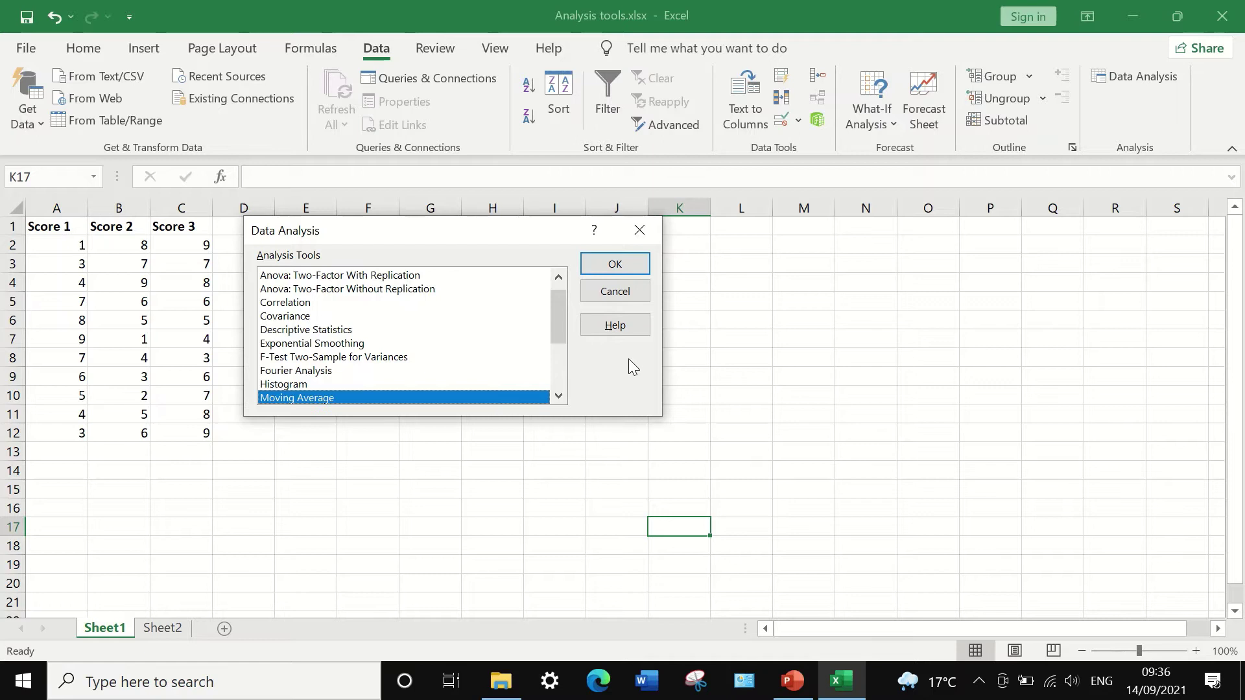
click(563, 282)
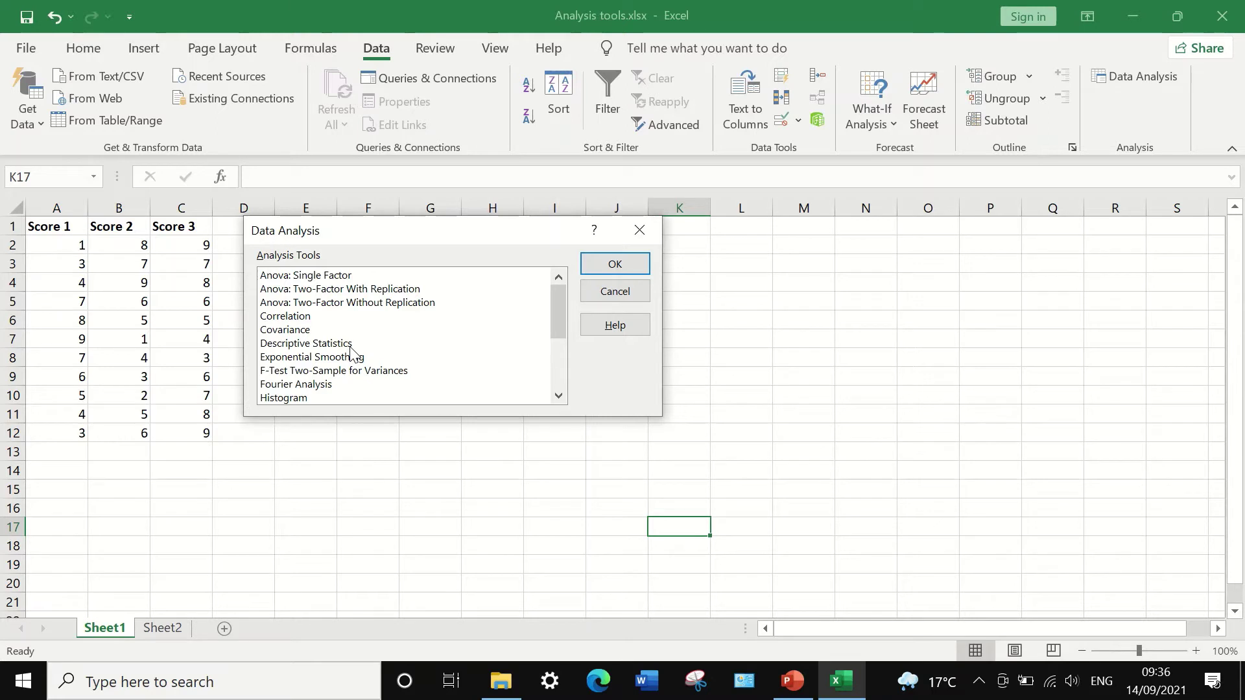
scroll(436, 344, down, 1)
key(m)
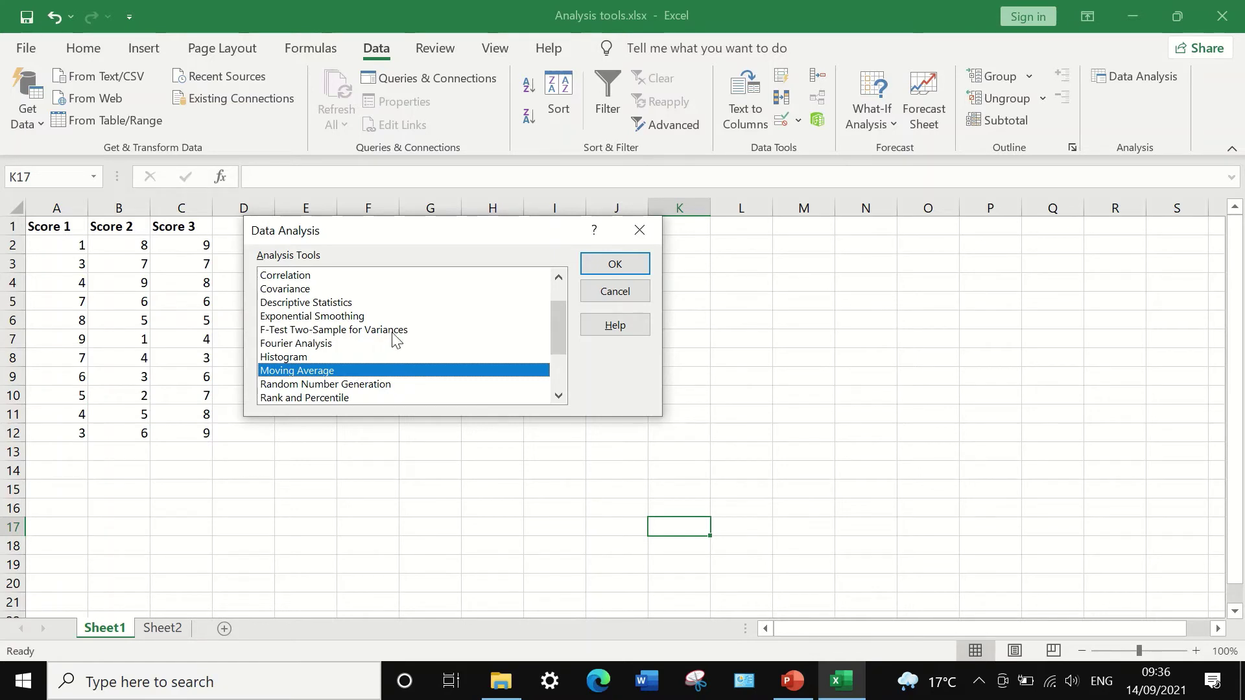
- Select Histogram in the Data Analysis list, then close the dialog without running it
click(301, 357)
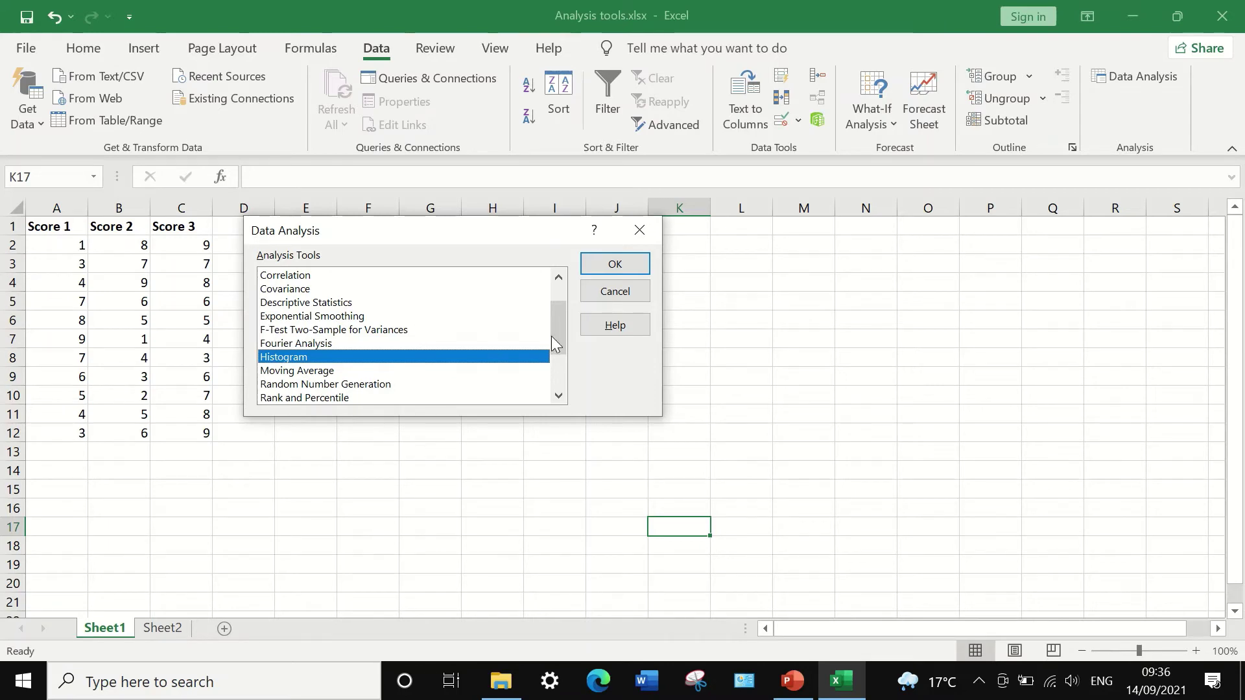
drag(557, 323, 558, 350)
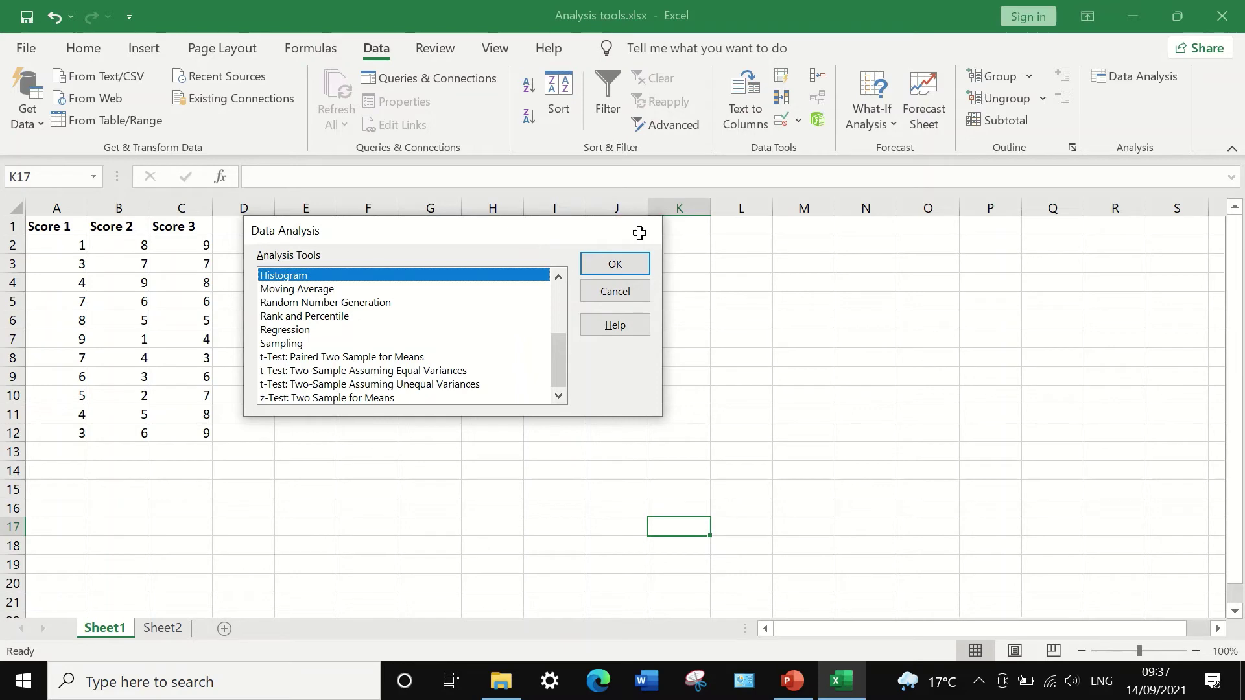
click(640, 232)
click(170, 629)
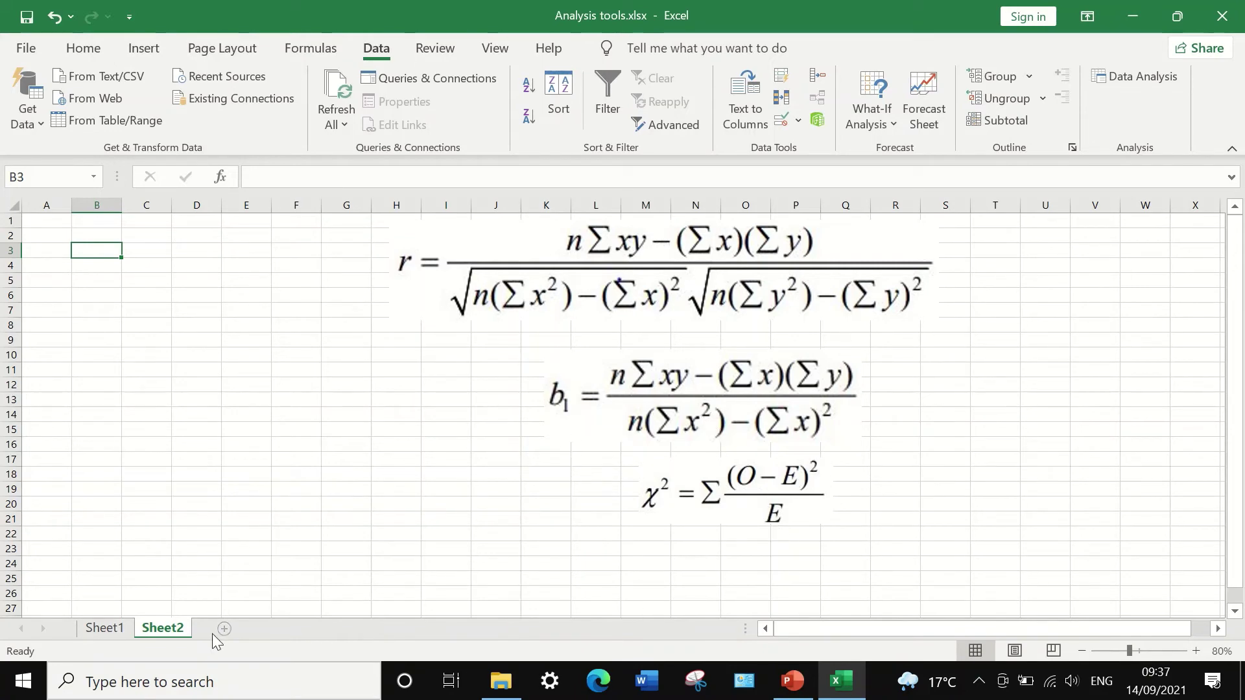
click(105, 628)
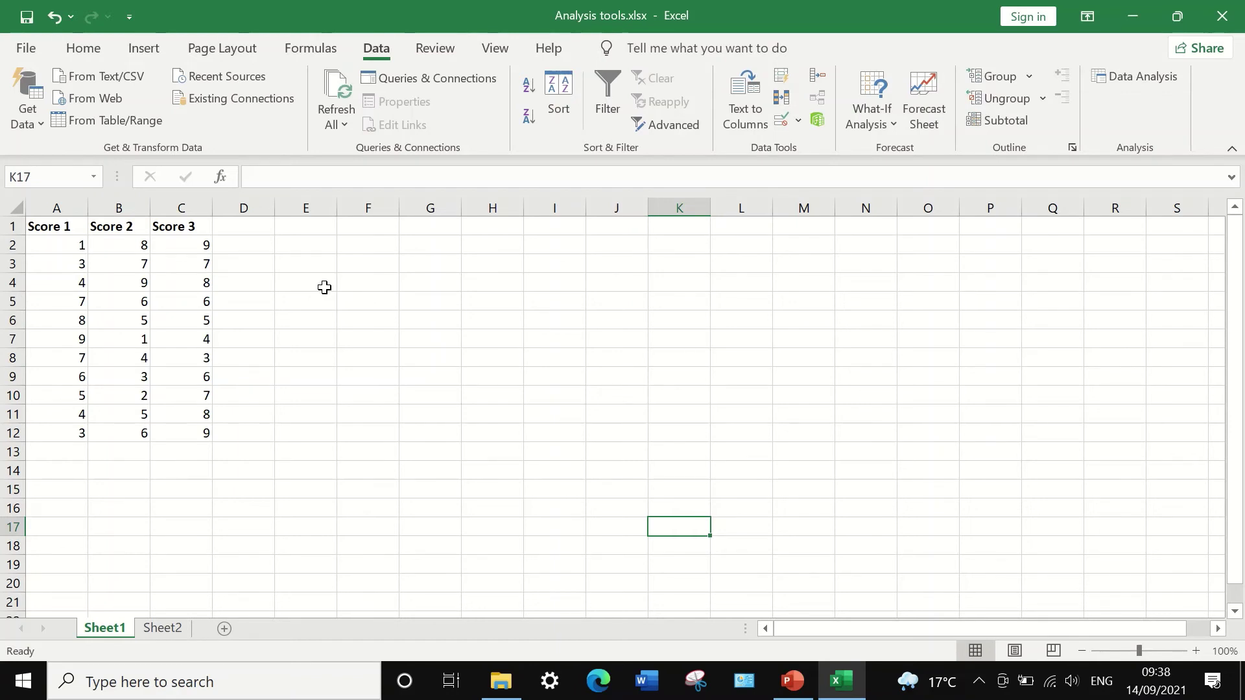
- Remove the stray '=' typed into E2, leaving the cell empty
click(290, 243)
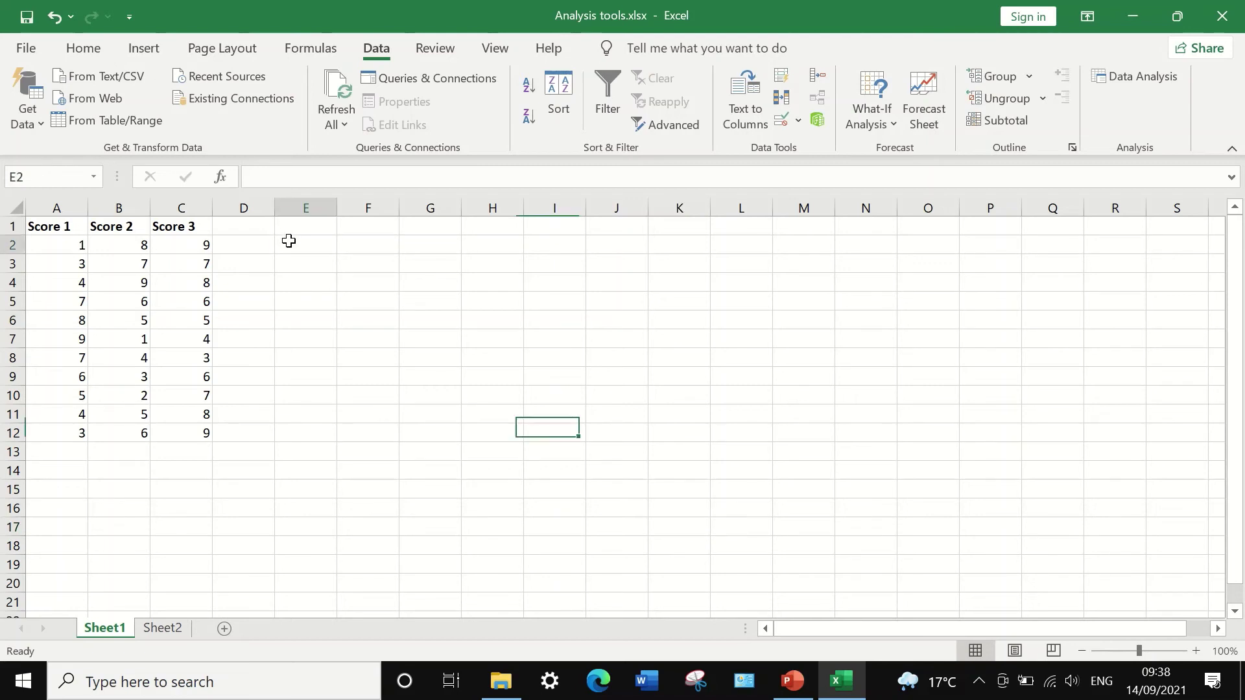
text(=)
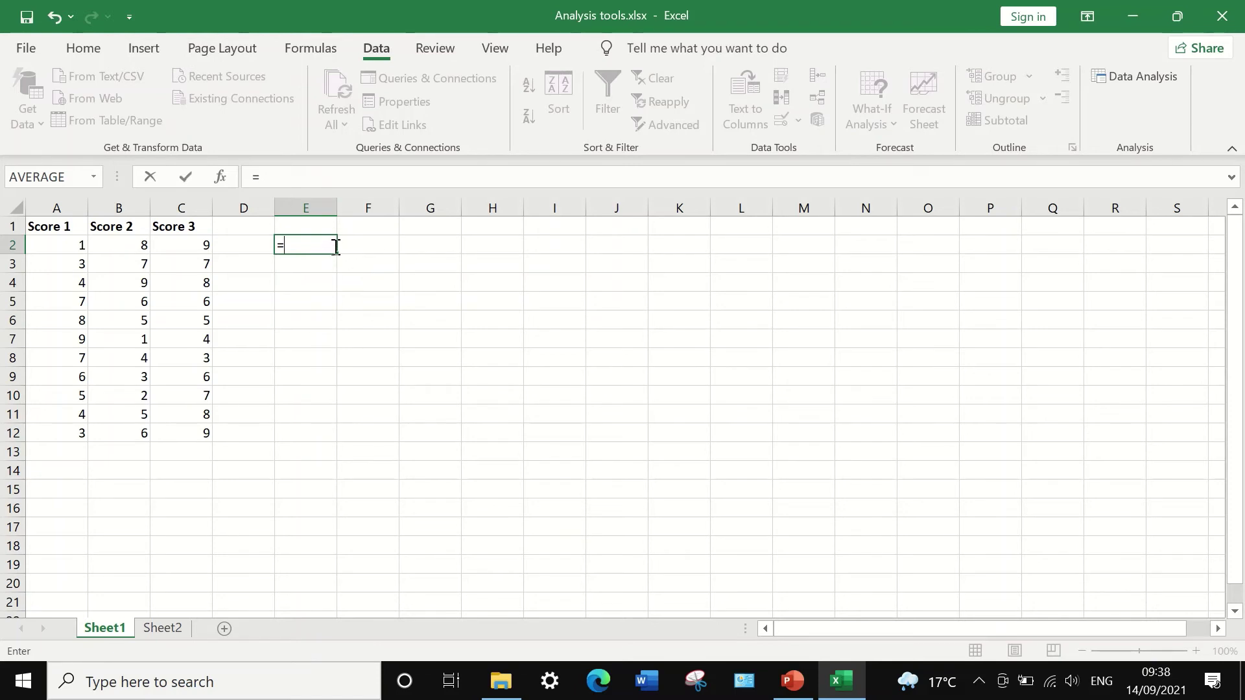
key(BackSpace)
click(300, 266)
- Open the Equation gallery under Insert > Symbols and browse the built-in equations
click(150, 51)
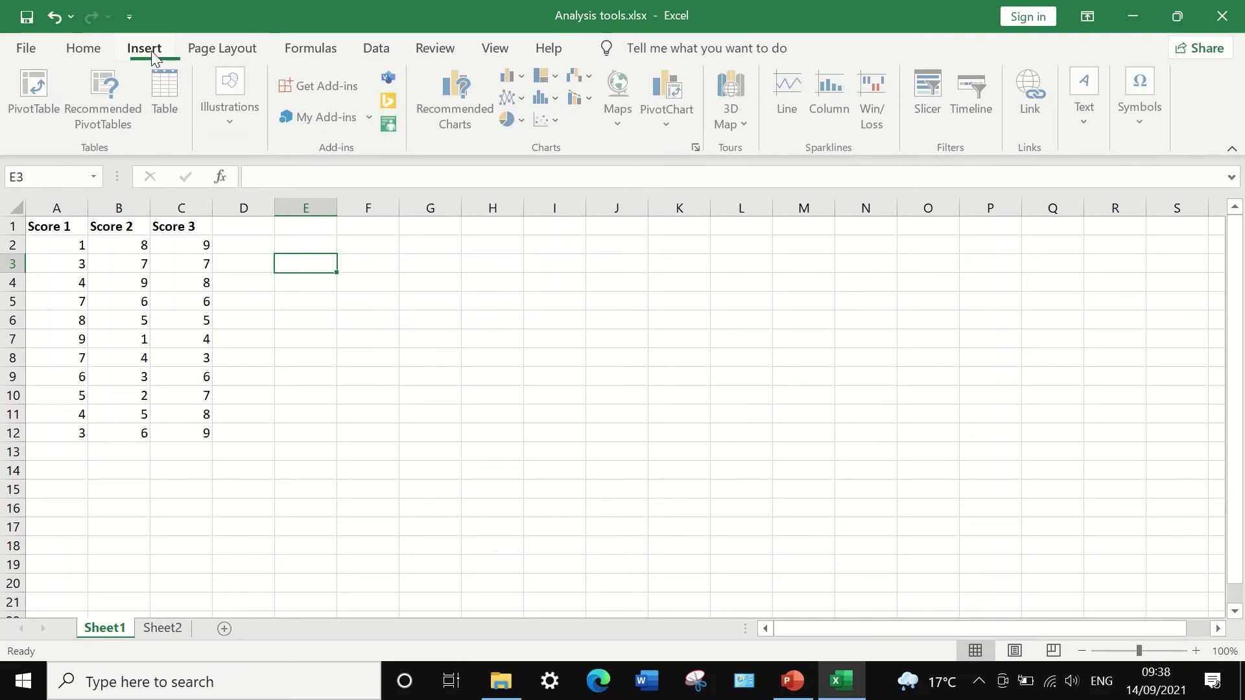
click(1147, 135)
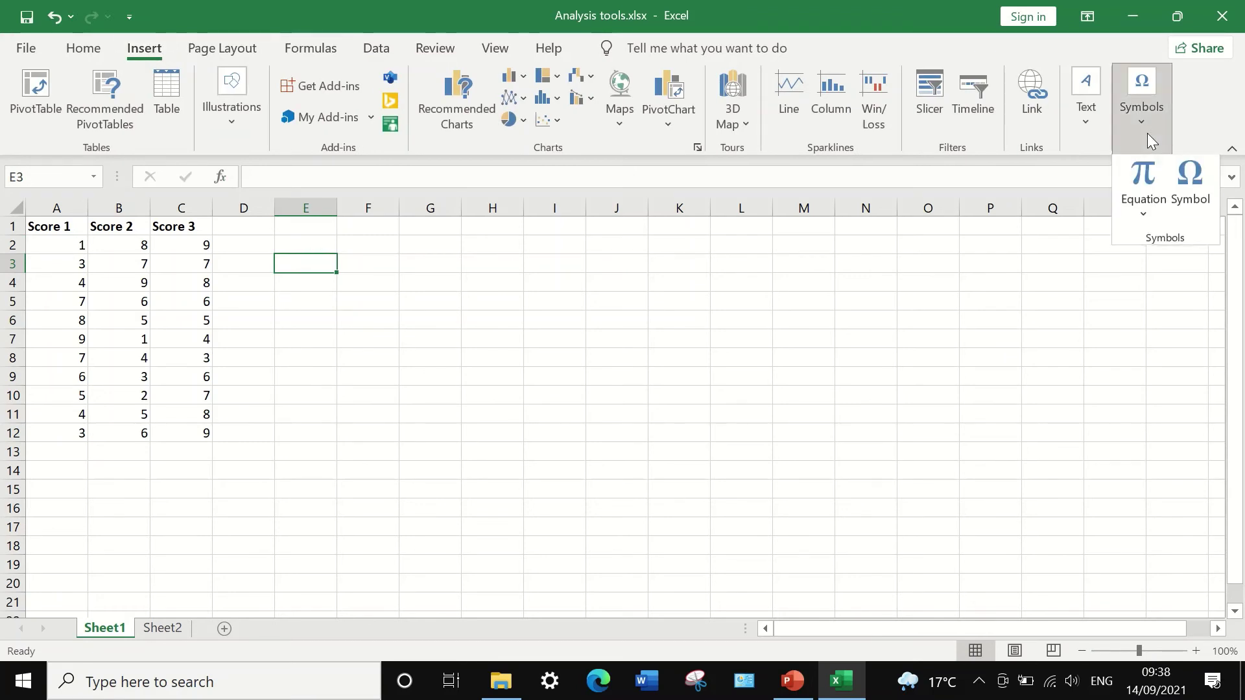
click(1140, 204)
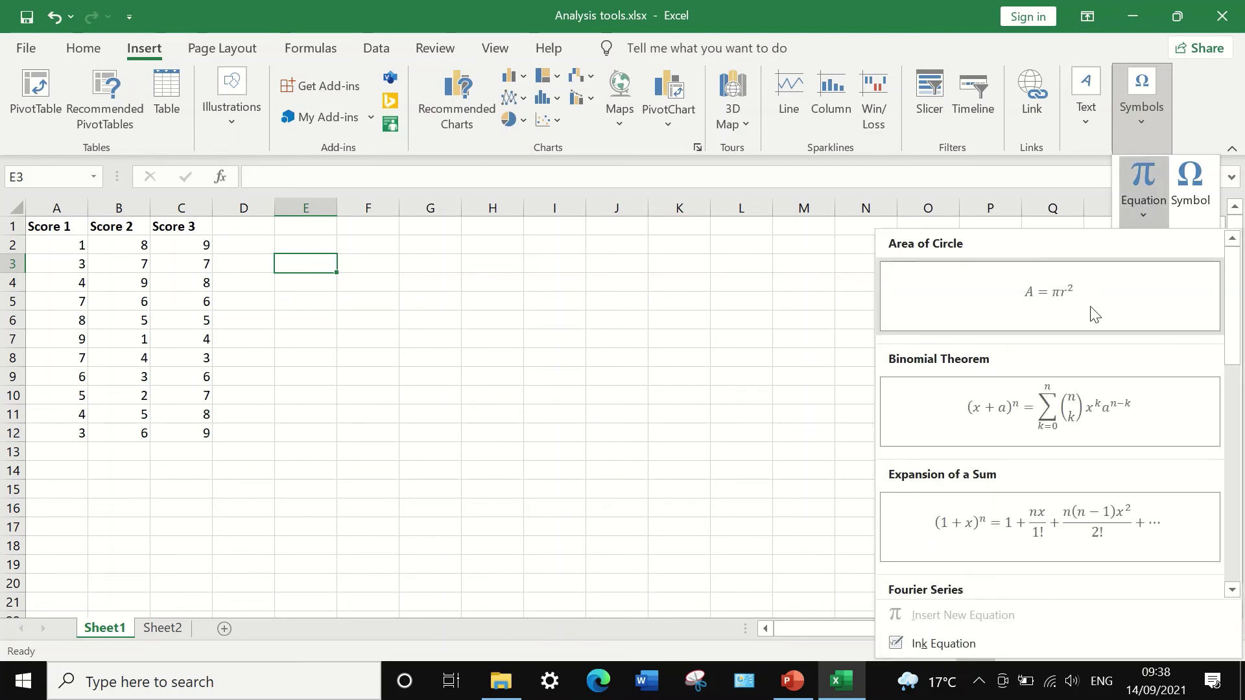
scroll(1067, 361, down, 3)
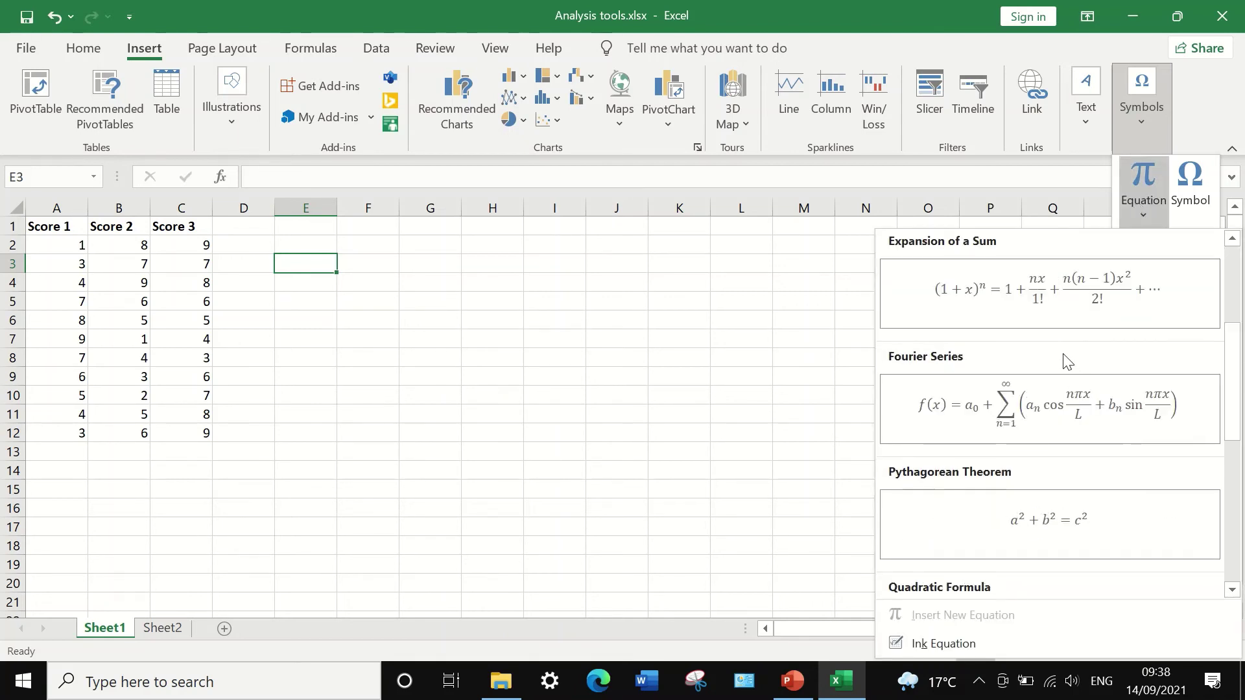
scroll(1066, 360, up, 3)
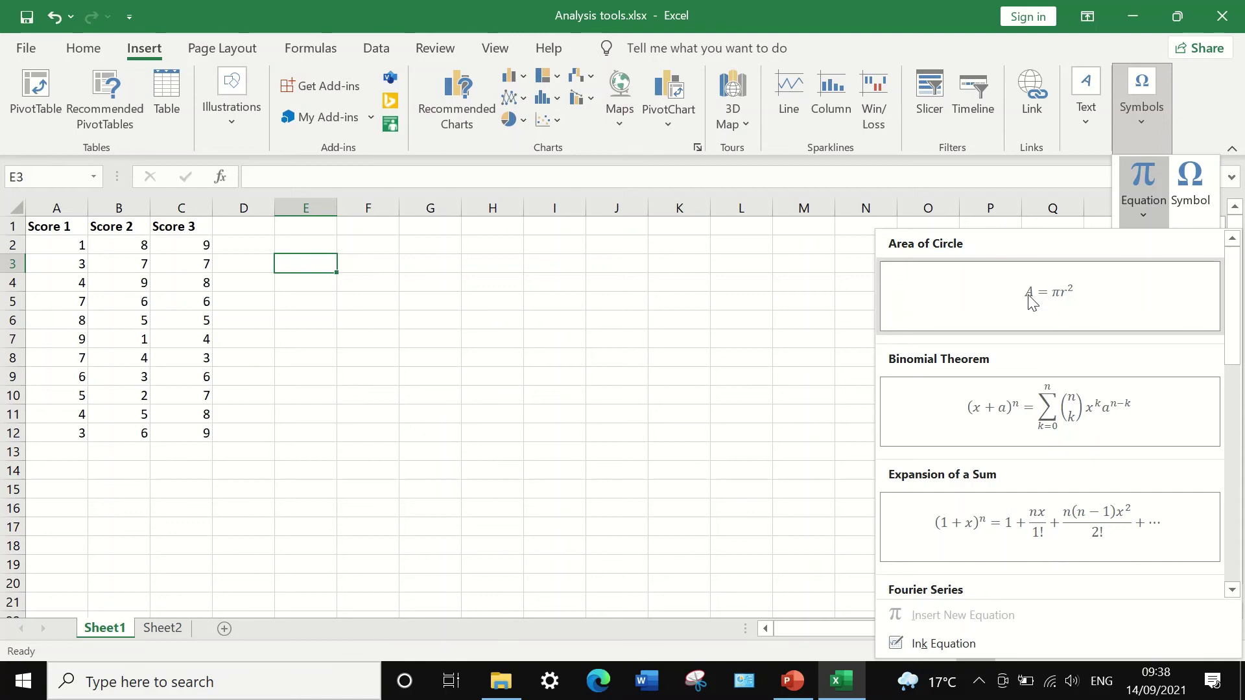
scroll(1038, 373, down, 3)
scroll(1061, 378, up, 3)
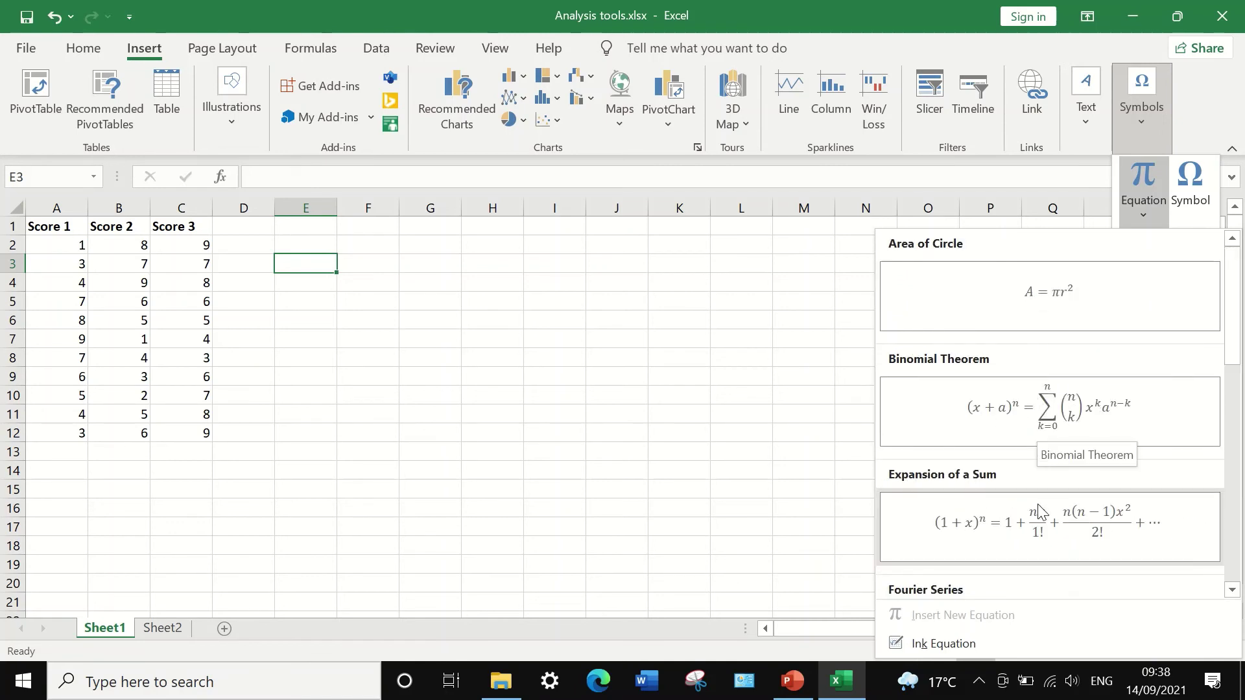
scroll(1038, 509, down, 2)
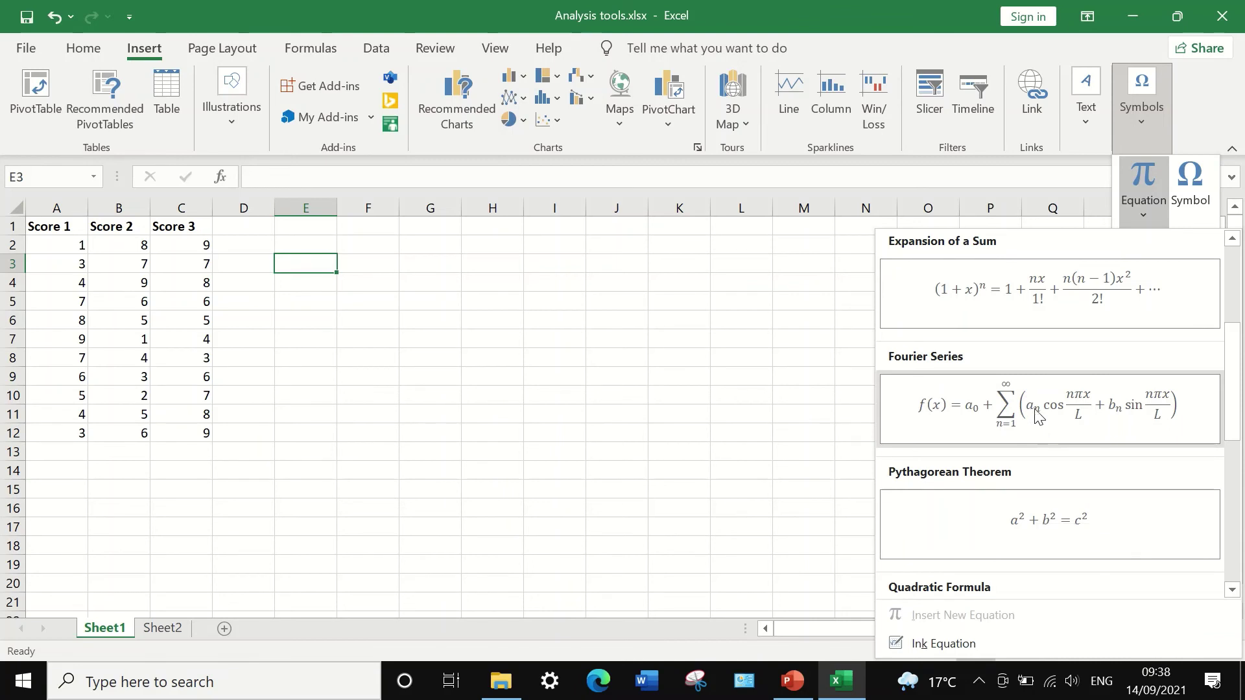
scroll(1025, 467, down, 4)
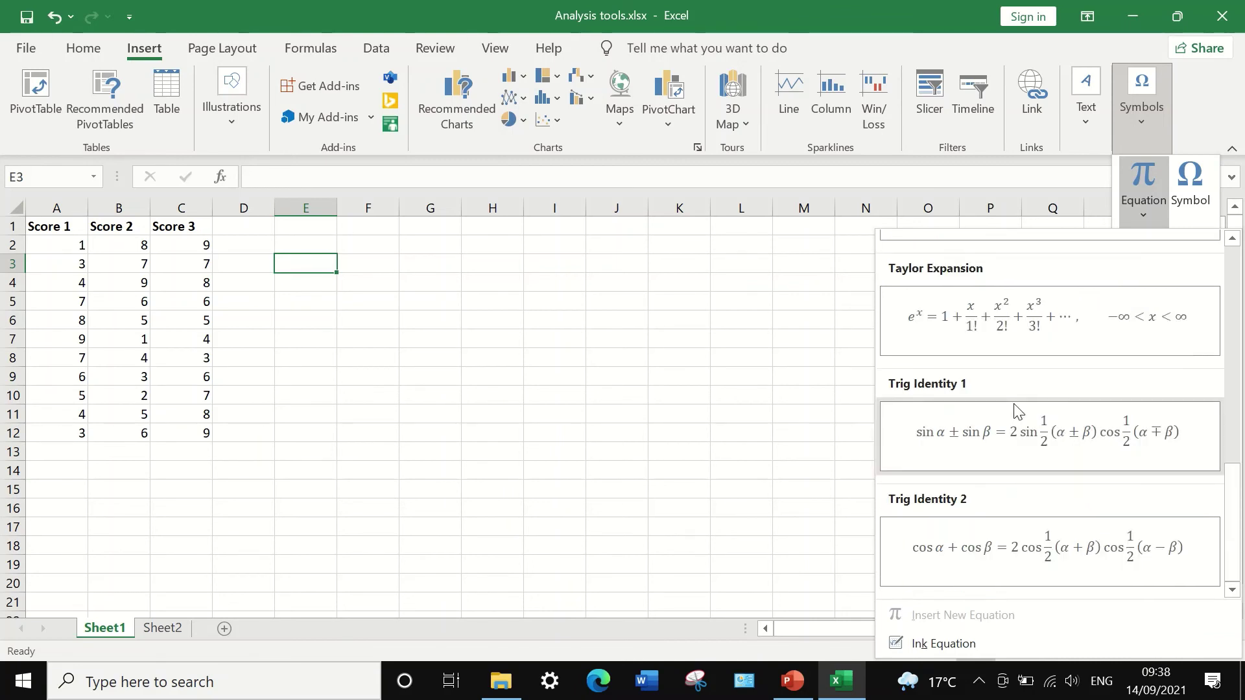
scroll(1004, 323, up, 4)
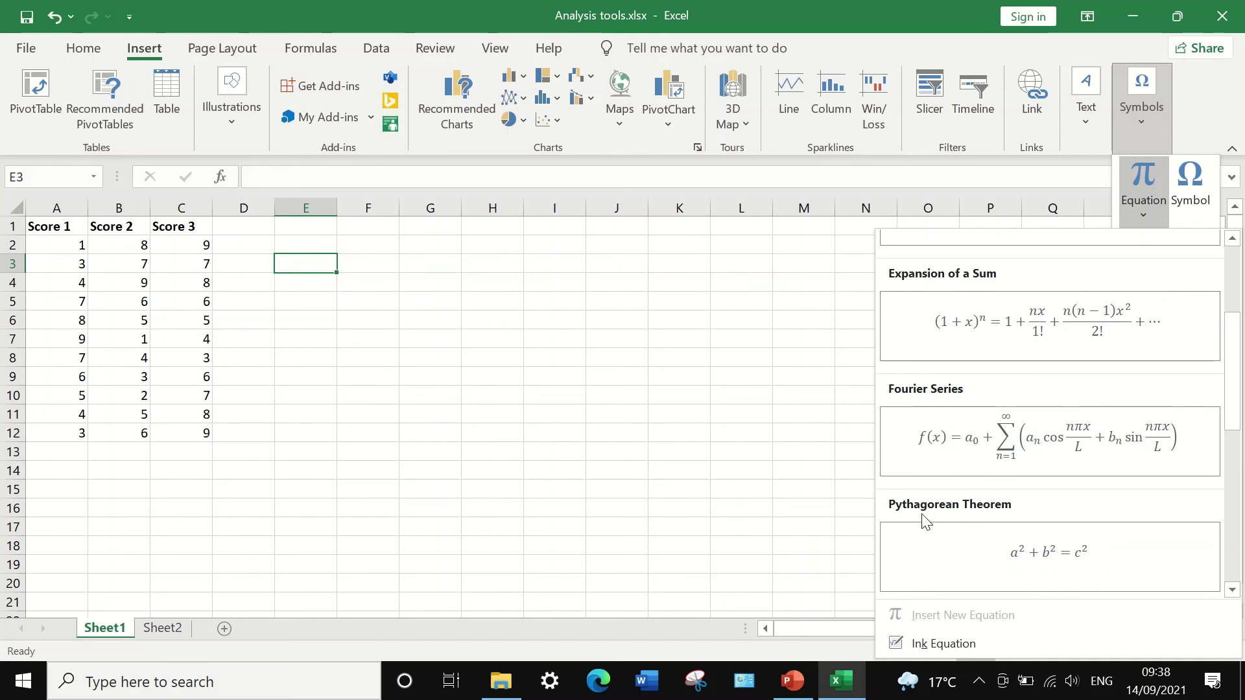
scroll(1011, 504, down, 2)
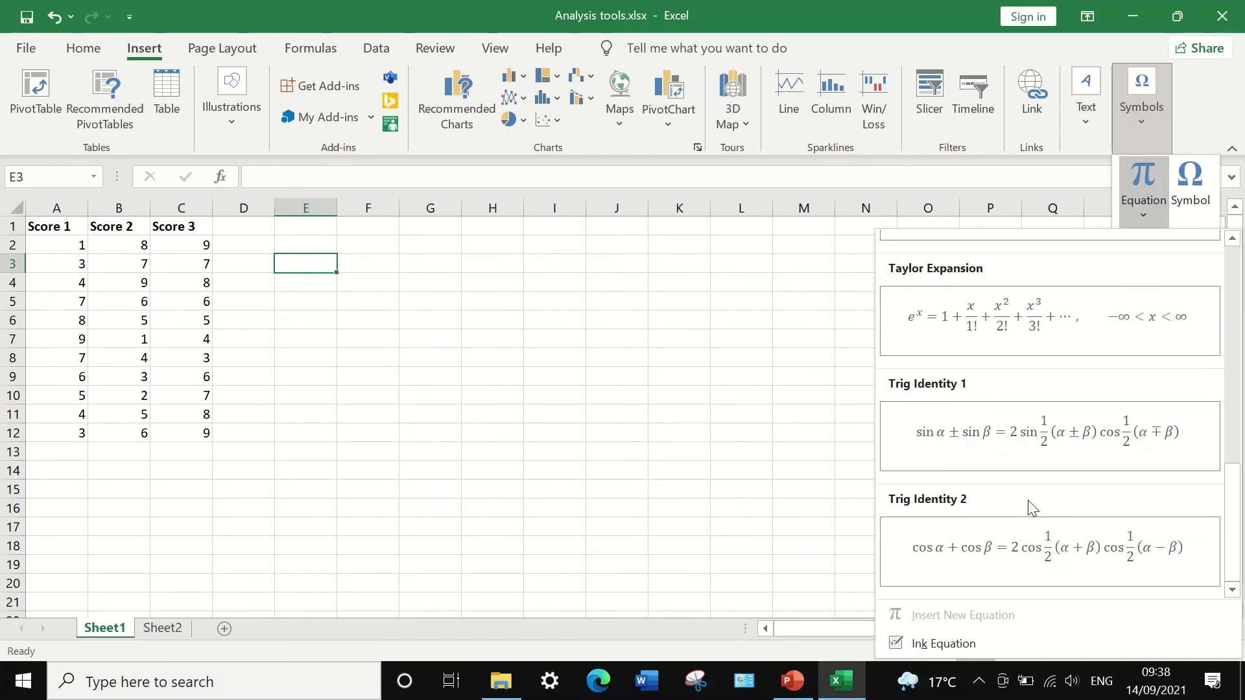
scroll(1048, 492, up, 1)
scroll(1033, 478, up, 4)
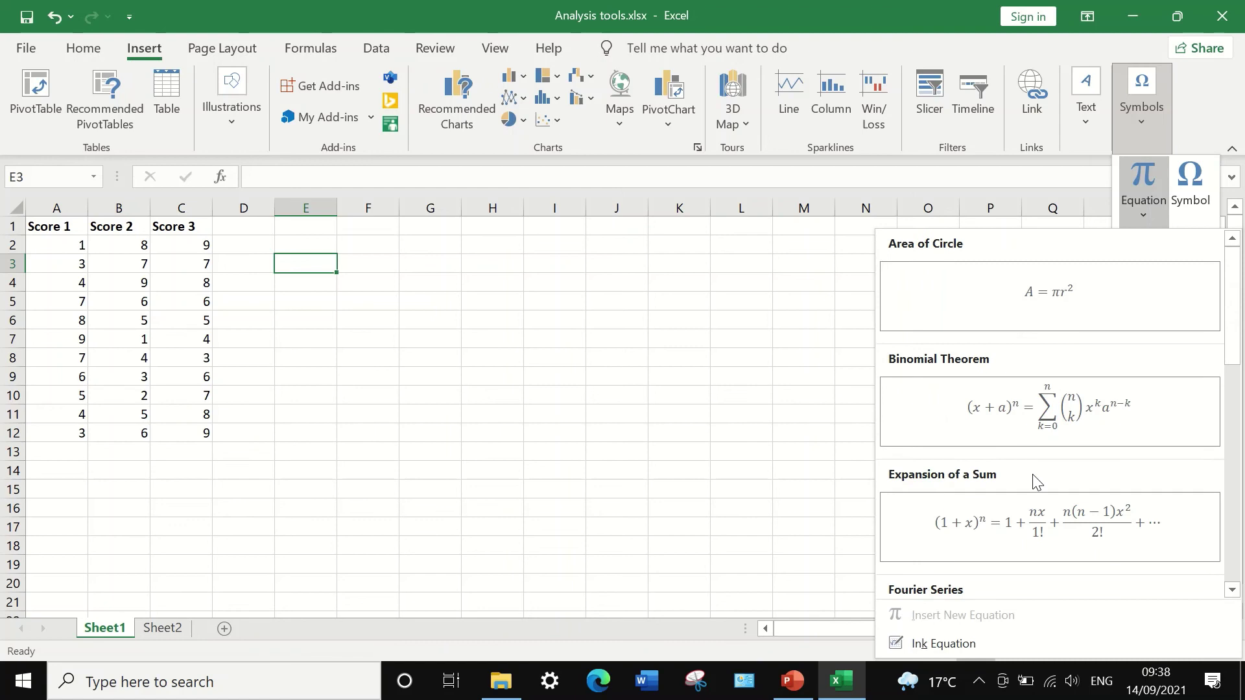
scroll(1032, 474, down, 6)
scroll(1033, 477, up, 6)
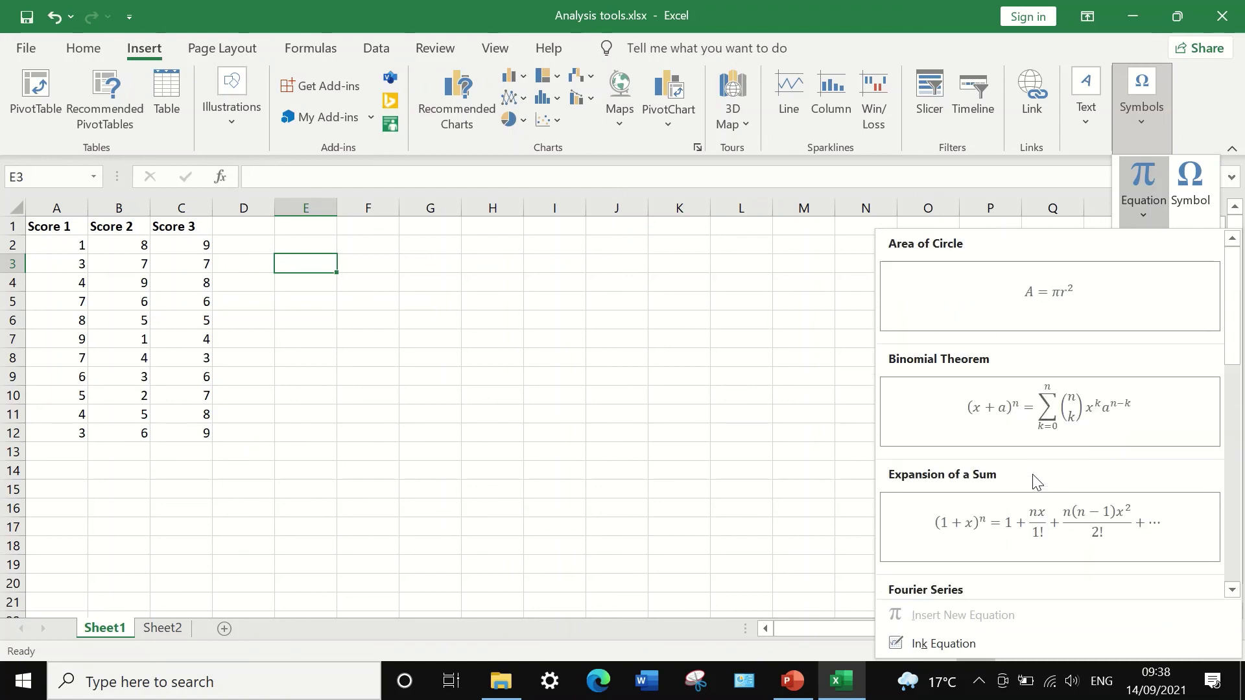
- Insert the Binomial Theorem equation, then preview the Fraction, Script, Integral and Large Operator structures
click(1028, 418)
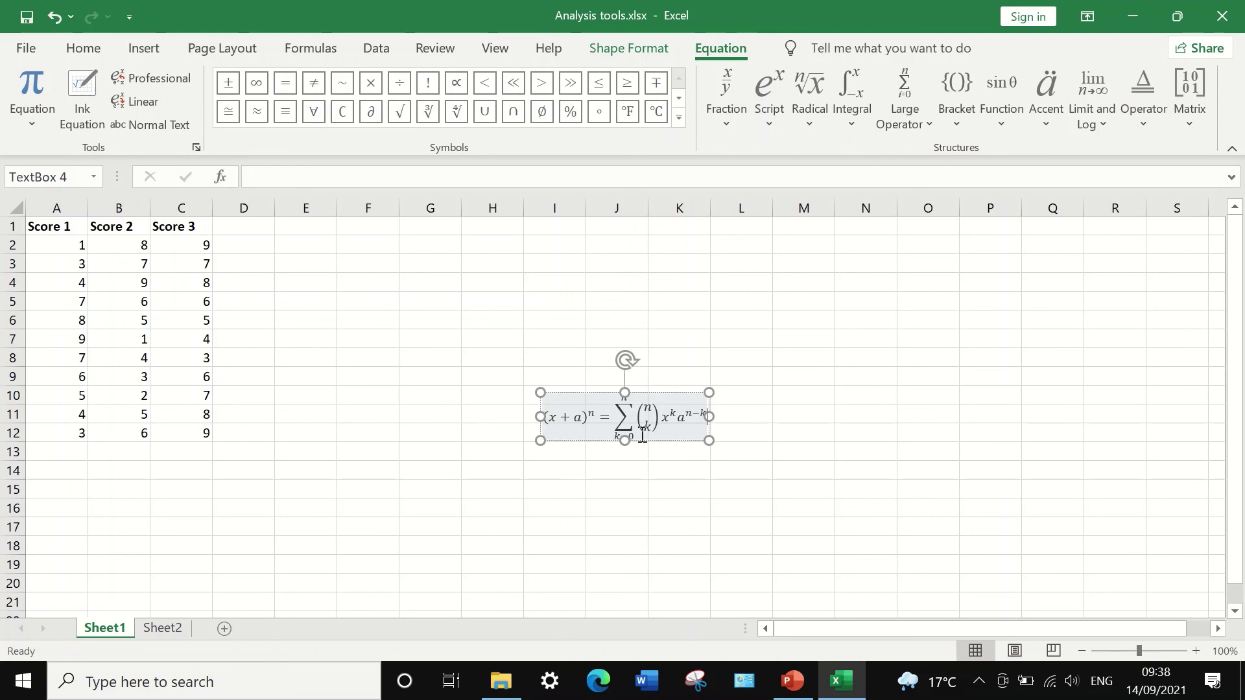
click(569, 419)
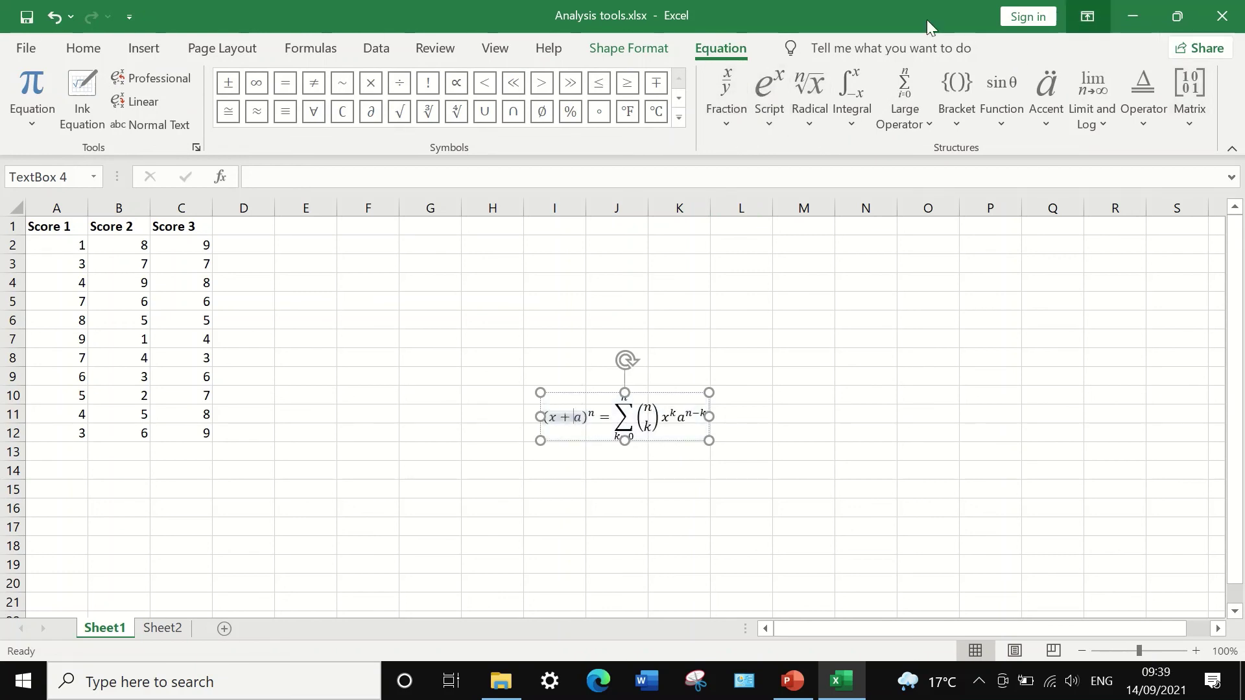
click(725, 113)
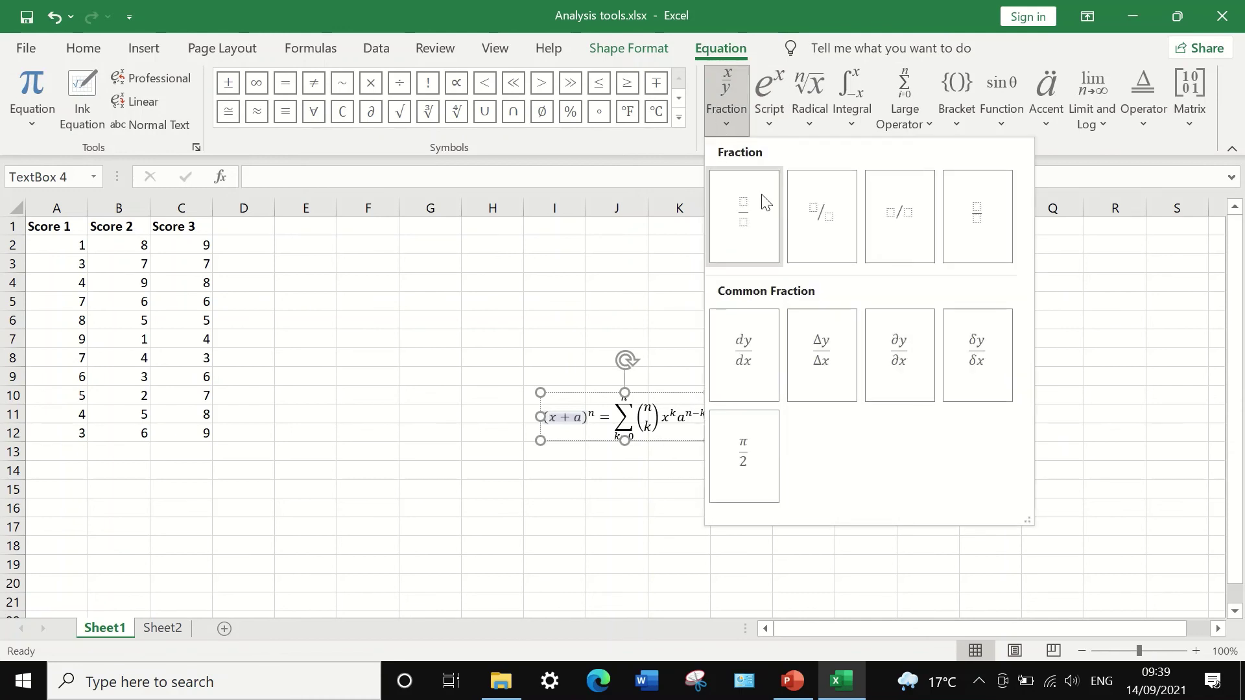
click(772, 118)
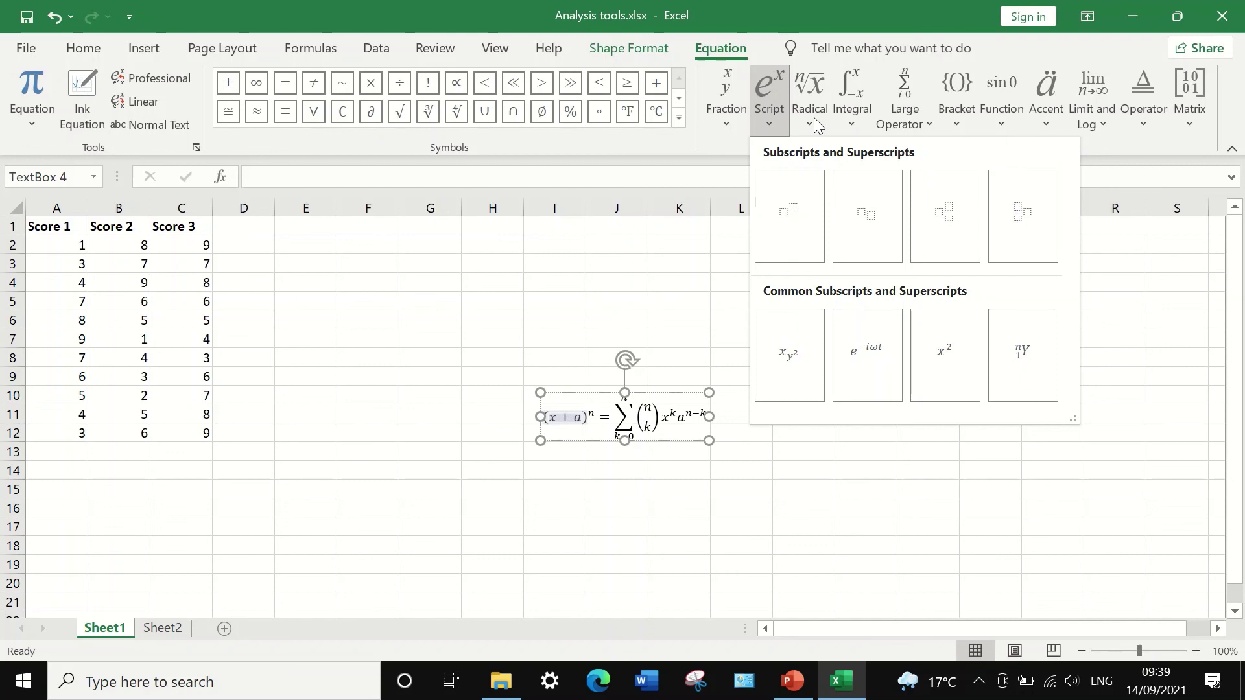
click(850, 125)
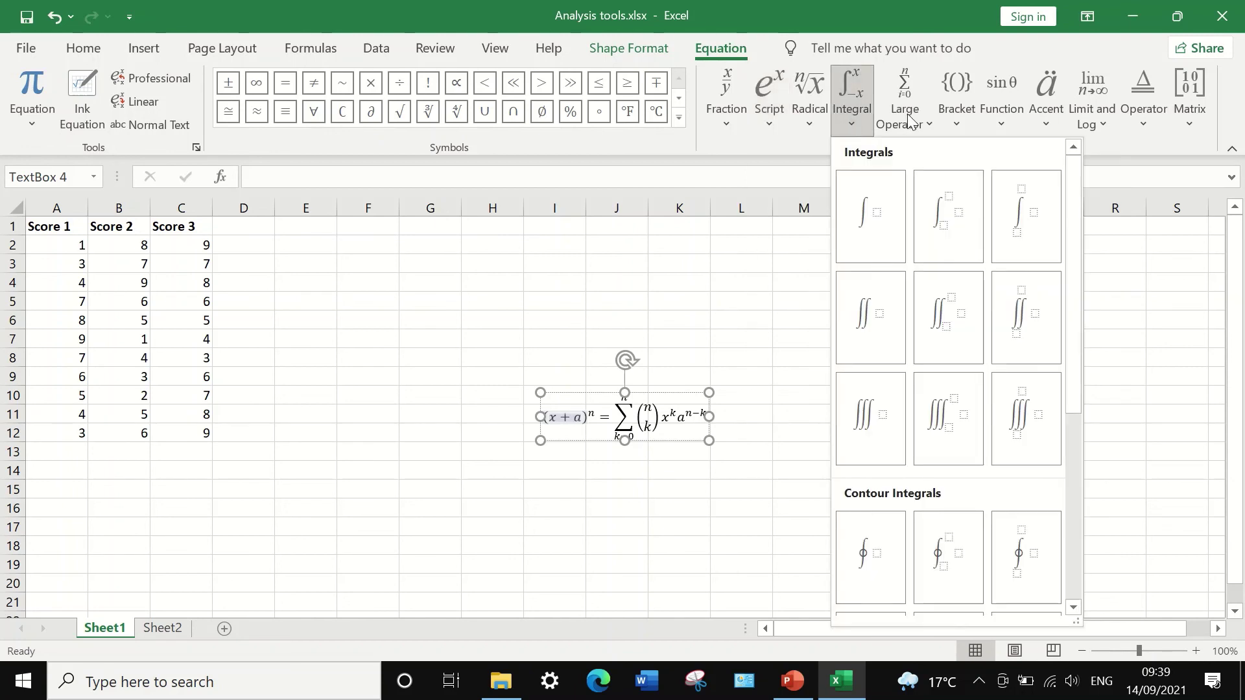
click(914, 119)
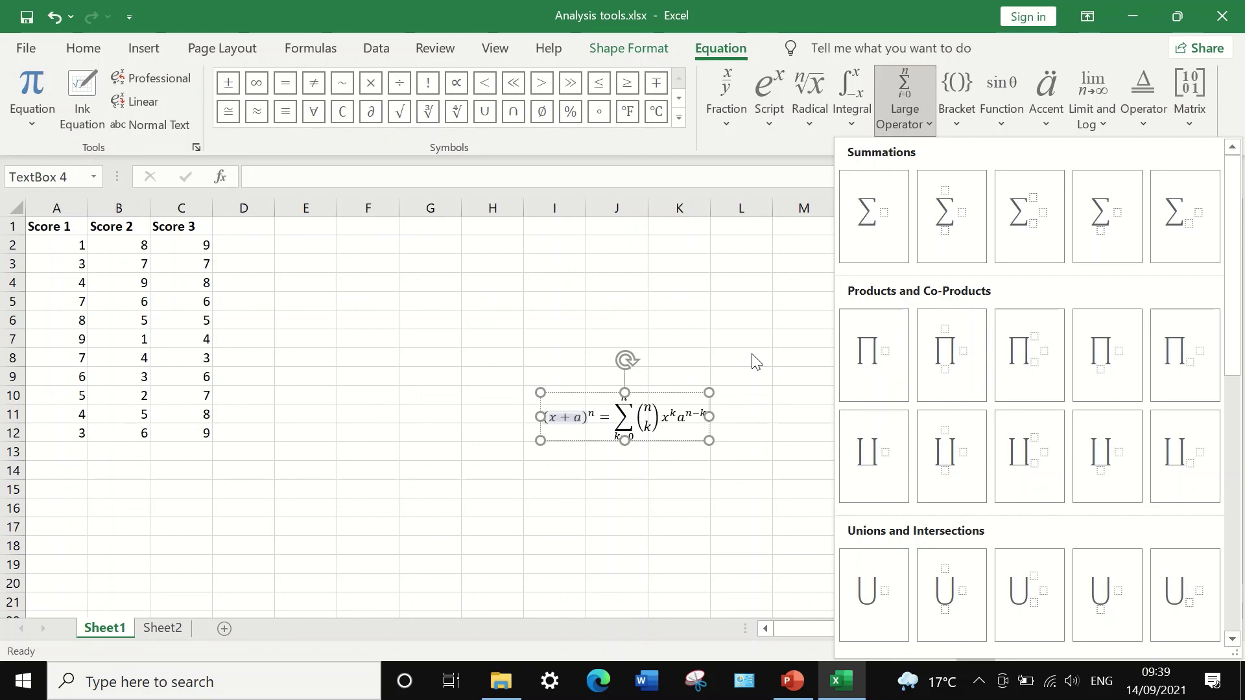
click(704, 328)
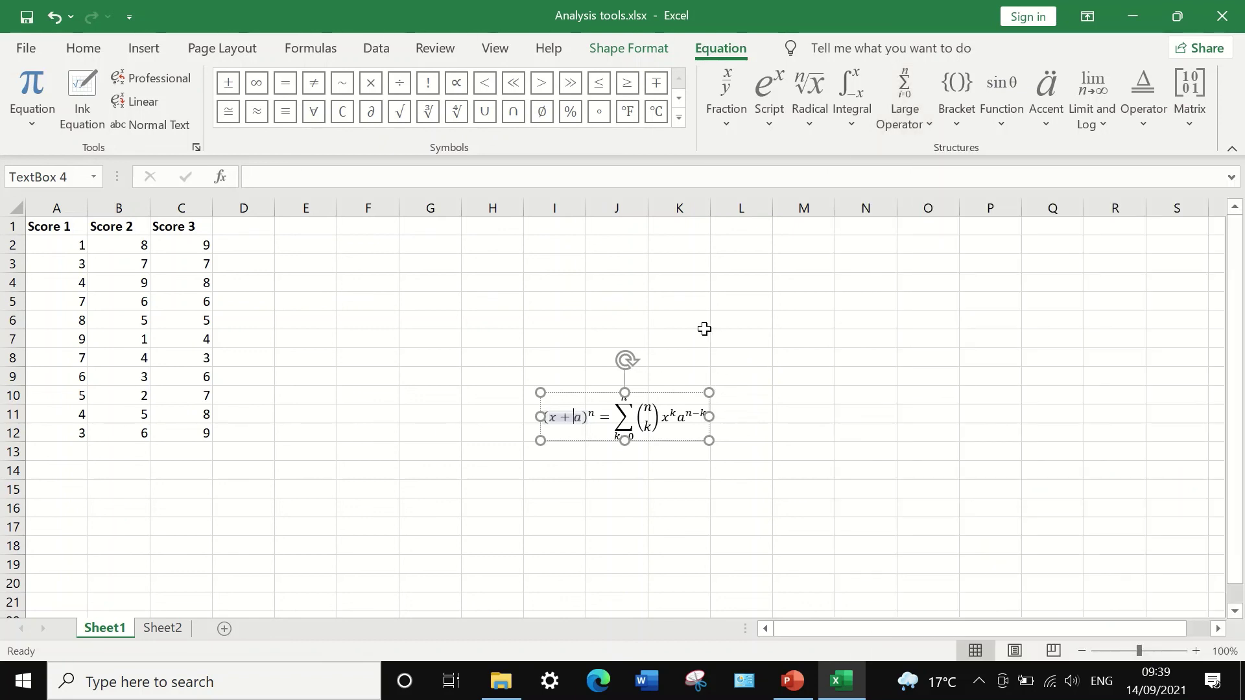